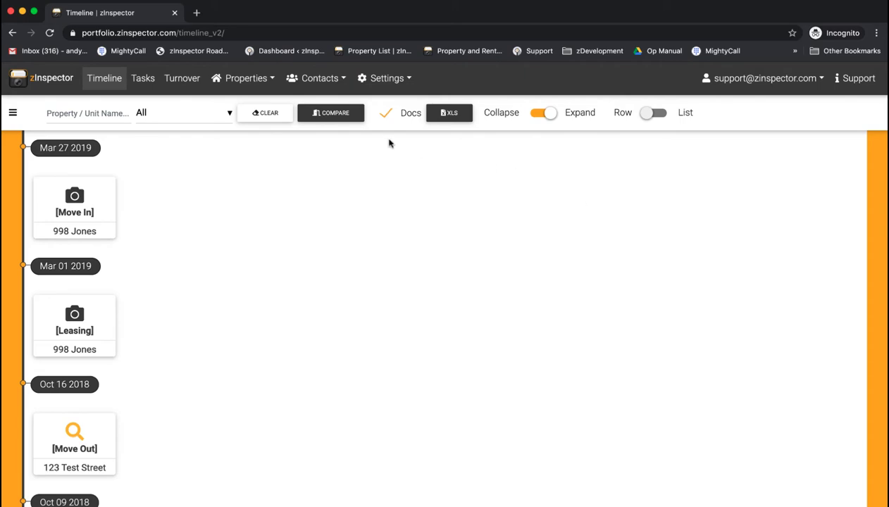
Start a new Property/Unit from the Properties list.
{"action": "left_click", "coordinate": [236, 78]}
{"action": "left_click", "coordinate": [241, 108]}
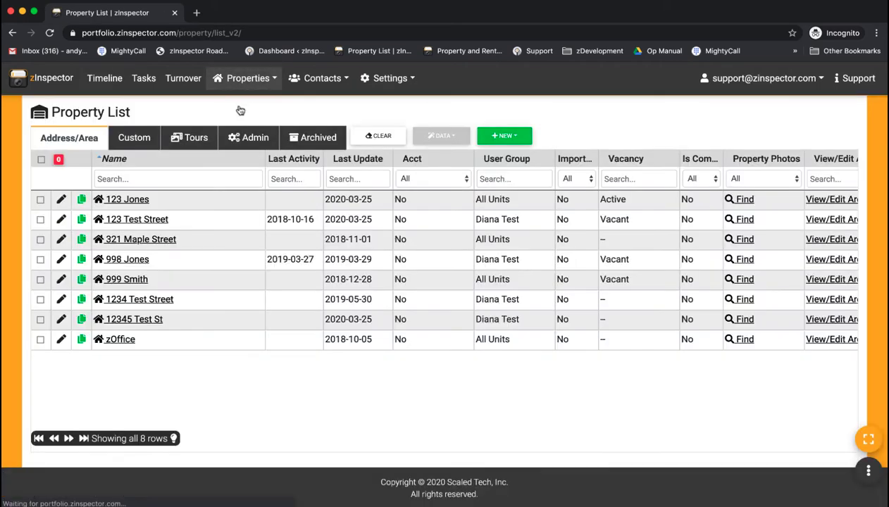
{"action": "left_click", "coordinate": [505, 139]}
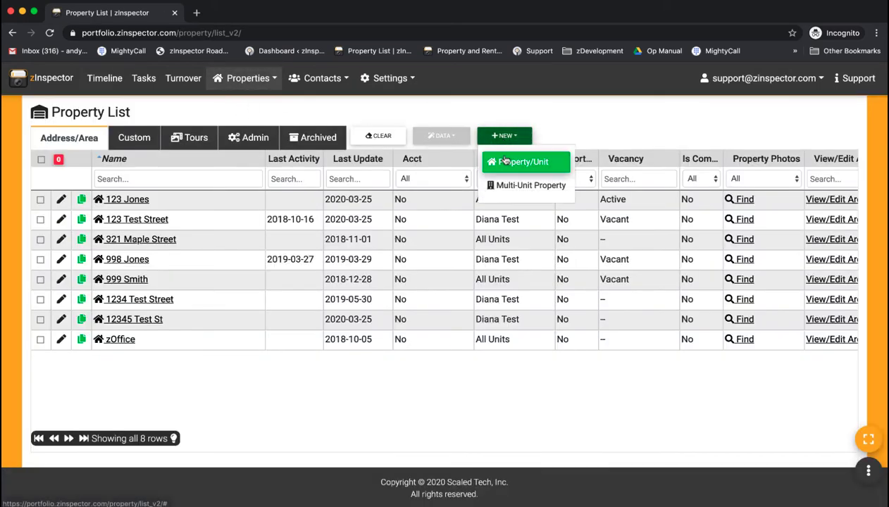
{"action": "left_click", "coordinate": [508, 161]}
Enter the address 123 Beach Blvd, Davis, CA and continue to the areas step.
{"action": "left_click", "coordinate": [323, 154]}
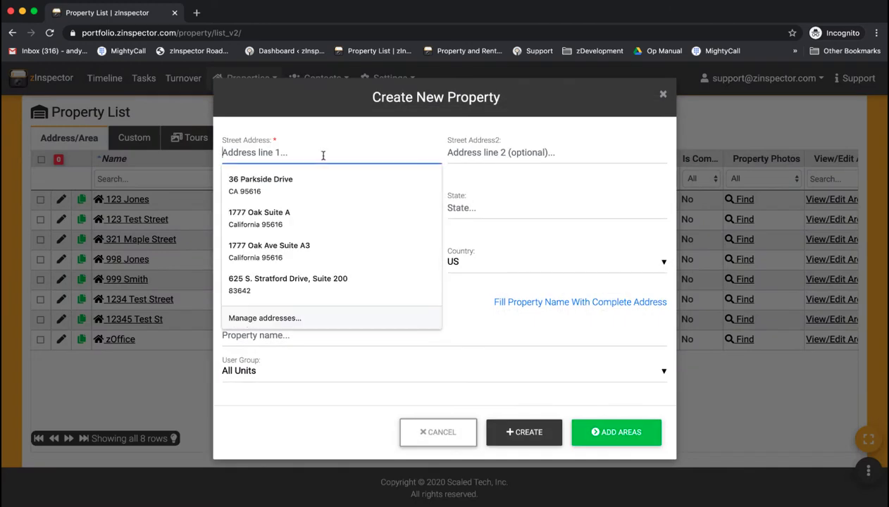
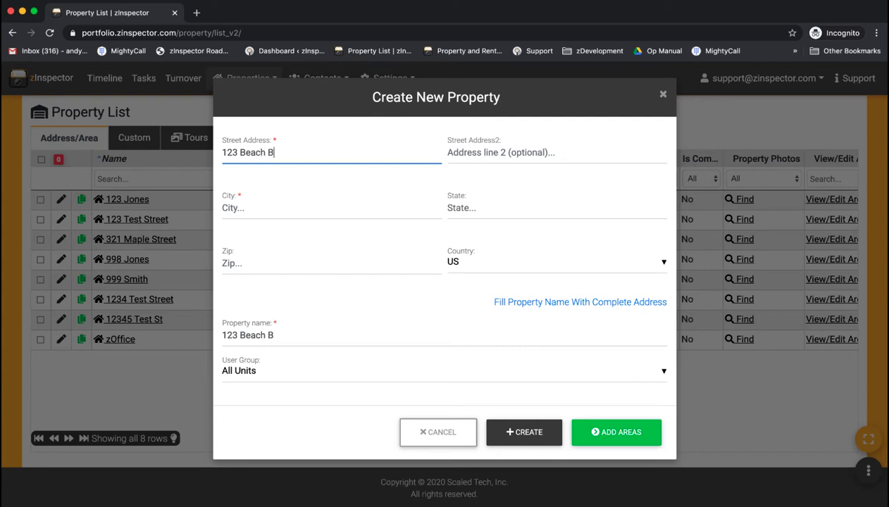
{"action": "left_click", "coordinate": [328, 208]}
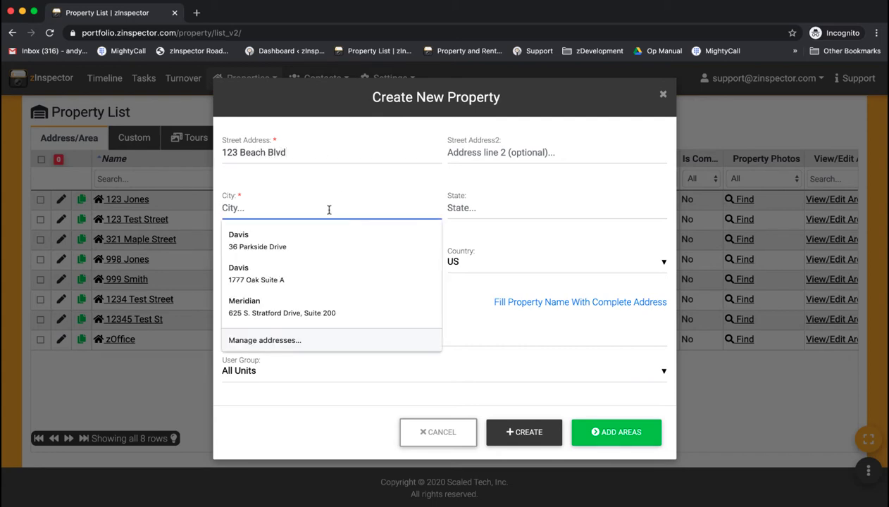
{"action": "type", "text": "Davis"}
{"action": "key", "text": "Tab"}
{"action": "type", "text": "CA"}
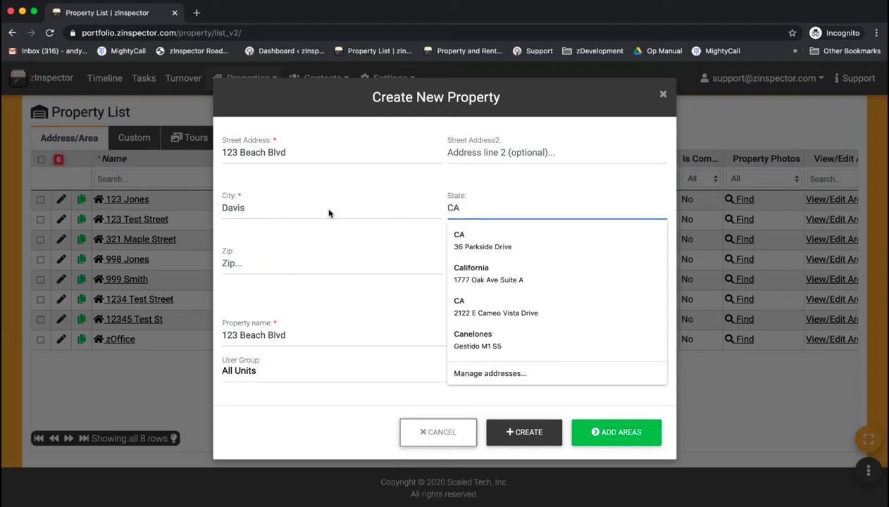
{"action": "left_click", "coordinate": [326, 314]}
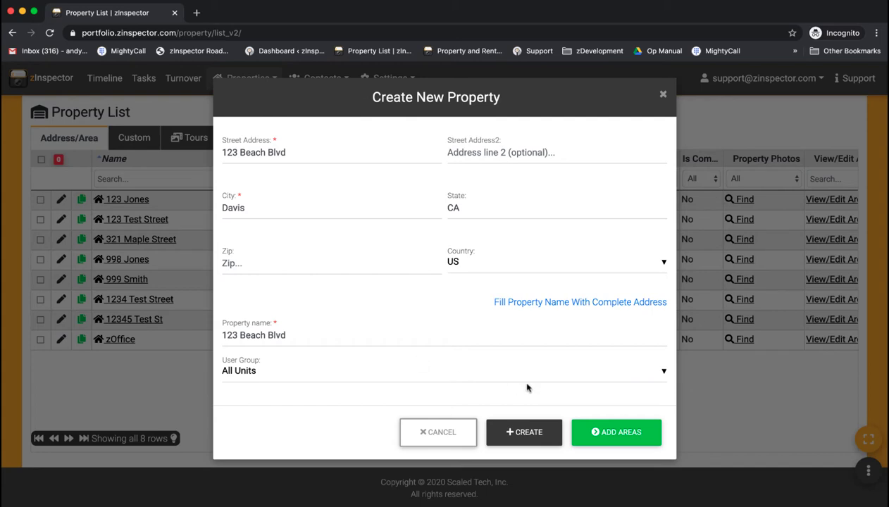
{"action": "left_click", "coordinate": [606, 425]}
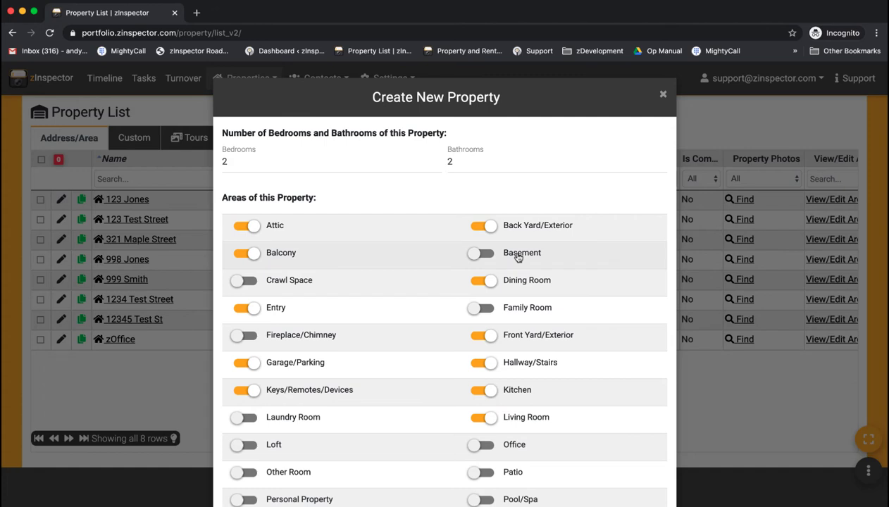
Set Bedrooms to 3, exclude Attic and Balcony, and generate the area list.
{"action": "left_click", "coordinate": [254, 165]}
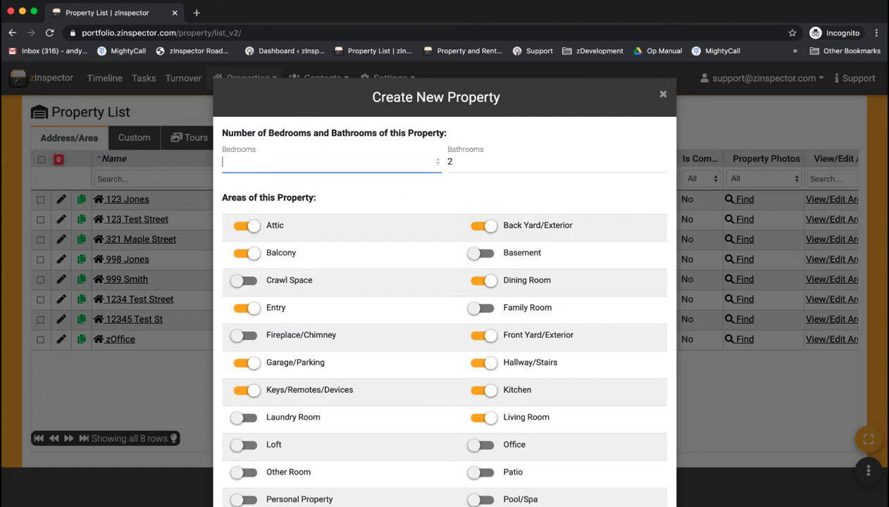
{"action": "type", "text": "3"}
{"action": "left_click", "coordinate": [247, 225]}
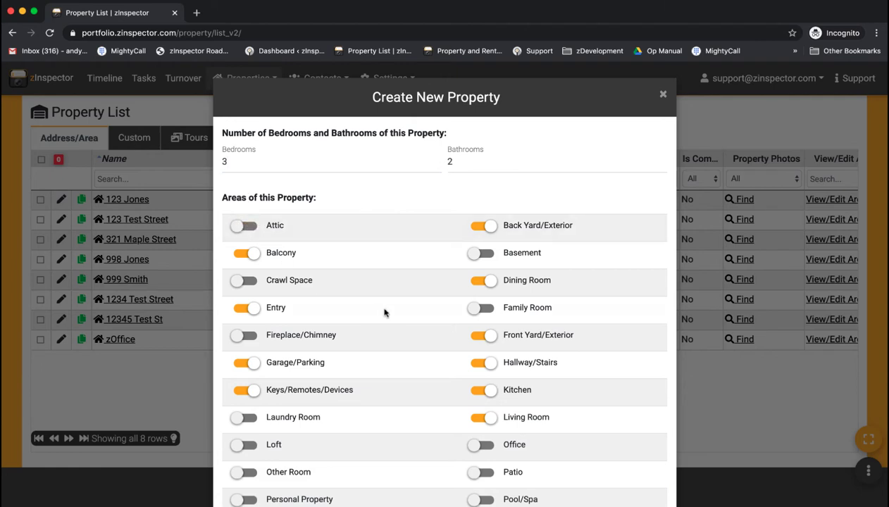
{"action": "left_click", "coordinate": [244, 253]}
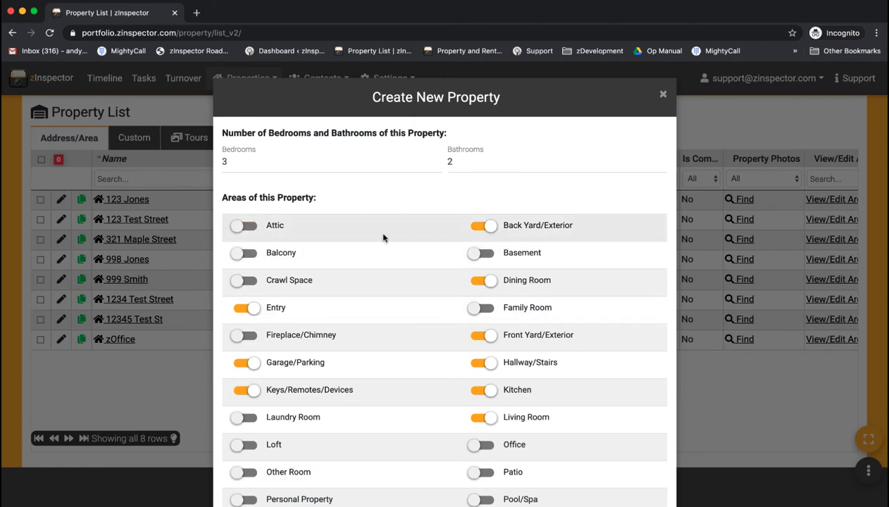
{"action": "scroll", "coordinate": [393, 235], "scroll_direction": "down", "scroll_amount": 1}
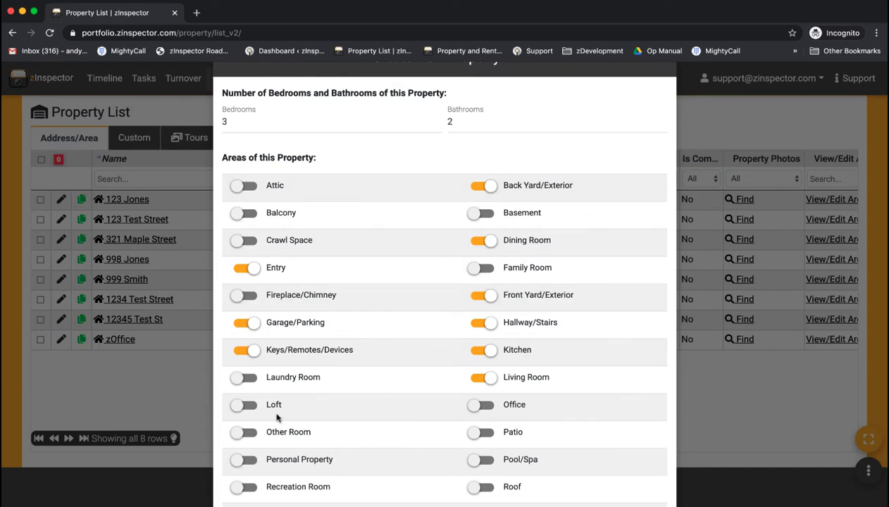
{"action": "scroll", "coordinate": [453, 317], "scroll_direction": "down", "scroll_amount": 5}
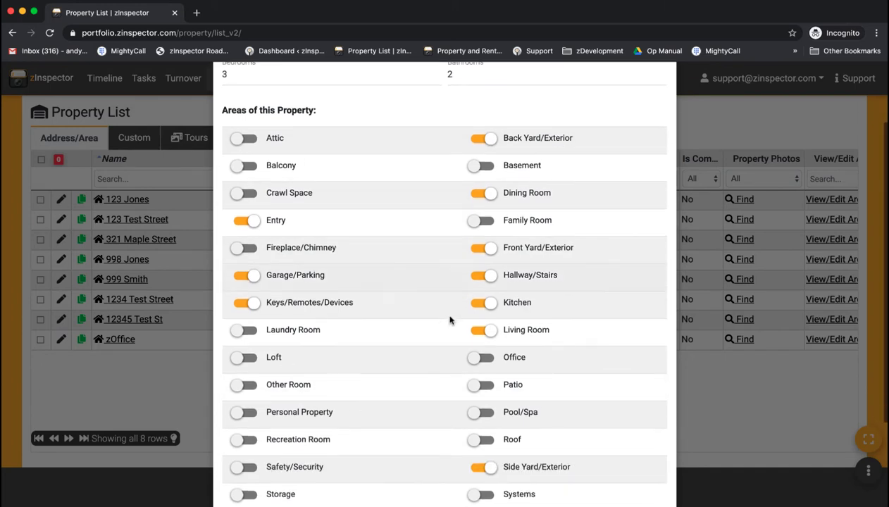
{"action": "left_click", "coordinate": [620, 469]}
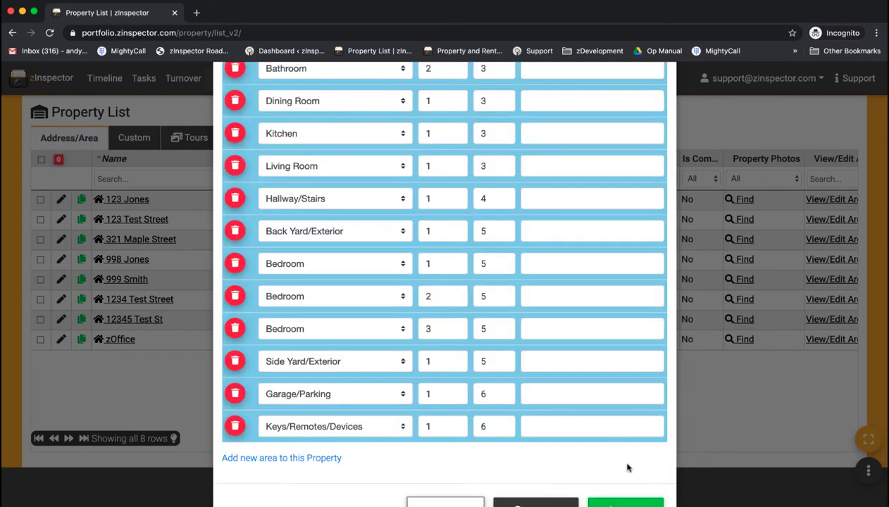
Describe the two Bathroom areas as Entry and Master.
{"action": "scroll", "coordinate": [570, 318], "scroll_direction": "up", "scroll_amount": 5}
{"action": "scroll", "coordinate": [569, 318], "scroll_direction": "up", "scroll_amount": 1}
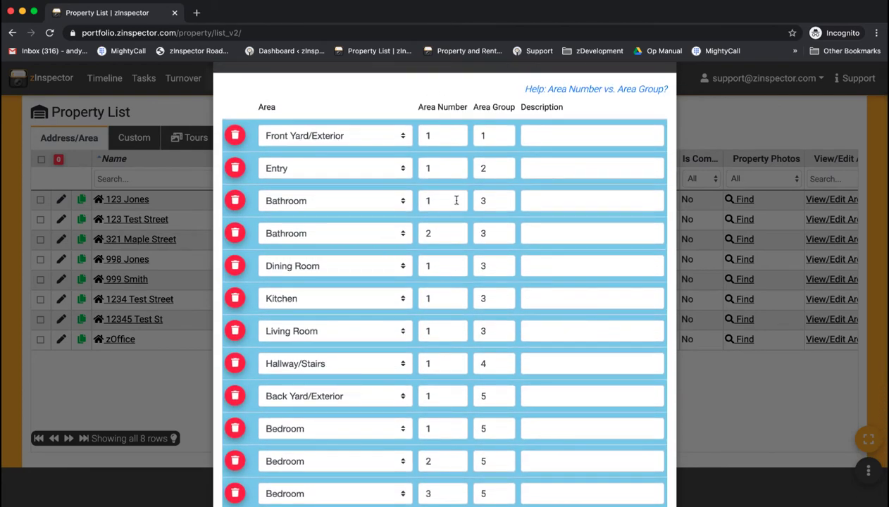
{"action": "left_click", "coordinate": [565, 200]}
{"action": "type", "text": "Entry"}
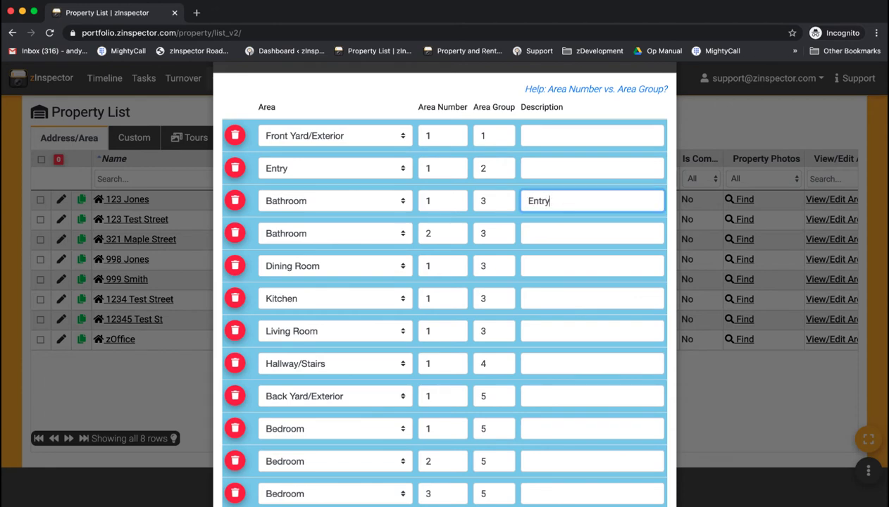
{"action": "key", "text": "Tab"}
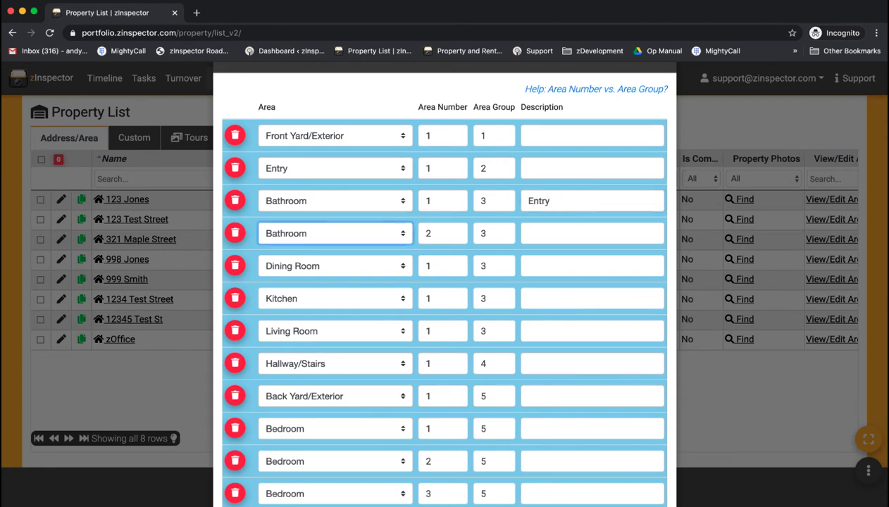
{"action": "left_click", "coordinate": [582, 232]}
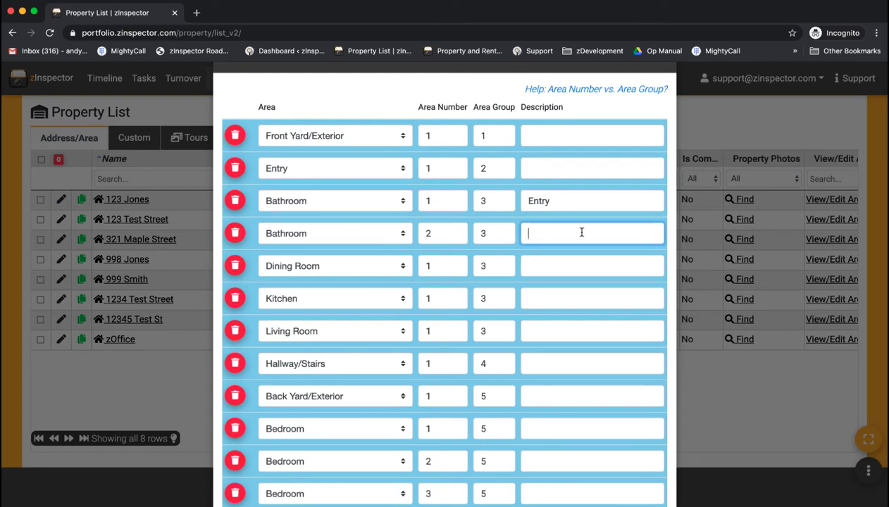
{"action": "type", "text": "Master"}
Create the 123 Beach Blvd property with its generated areas.
{"action": "scroll", "coordinate": [522, 265], "scroll_direction": "down", "scroll_amount": 4}
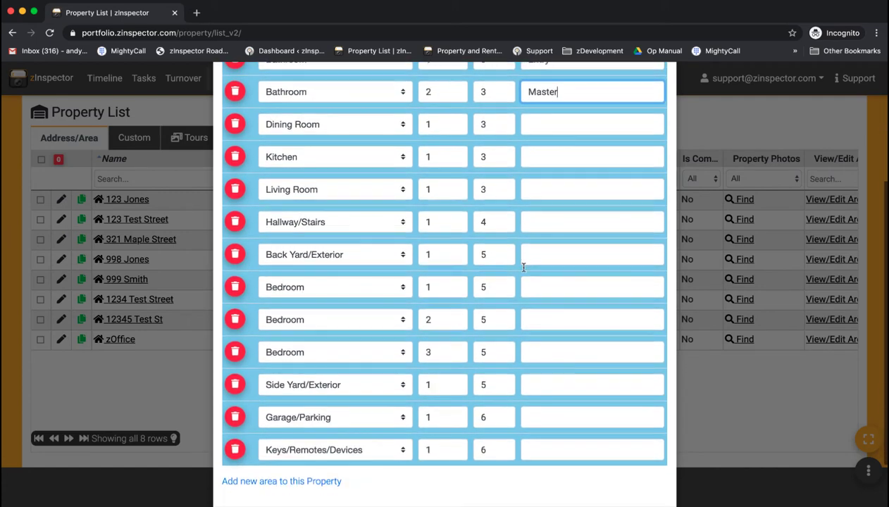
{"action": "scroll", "coordinate": [520, 313], "scroll_direction": "up", "scroll_amount": 5}
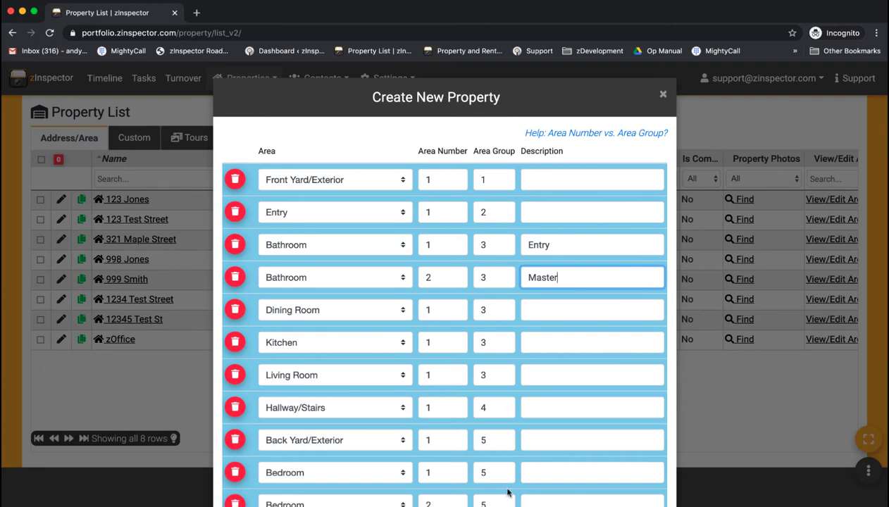
{"action": "scroll", "coordinate": [512, 297], "scroll_direction": "down", "scroll_amount": 5}
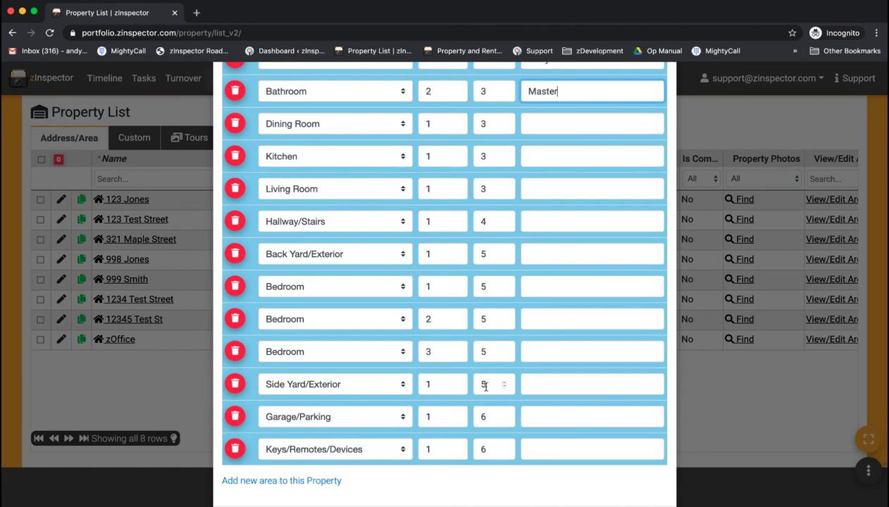
{"action": "scroll", "coordinate": [485, 386], "scroll_direction": "down", "scroll_amount": 2}
{"action": "left_click", "coordinate": [623, 469]}
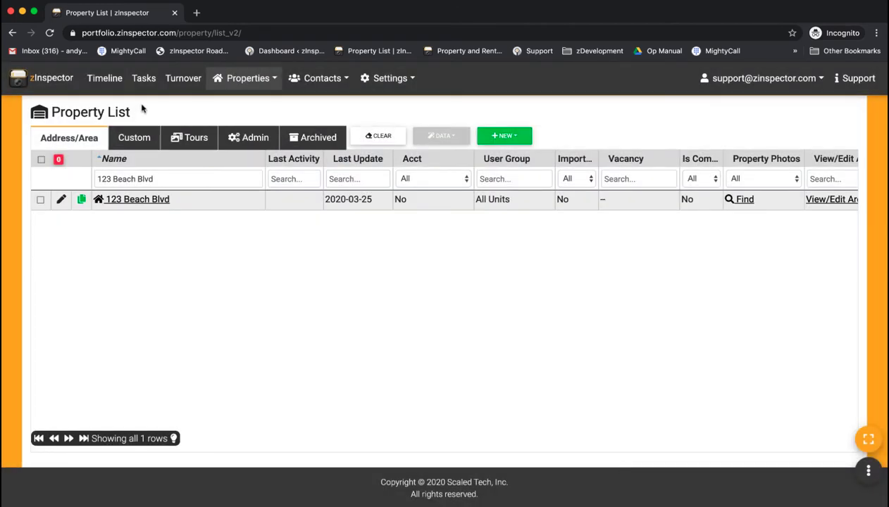
Clear the Name filter to list all properties, then go to the Turnover page.
{"action": "left_click_drag", "start_coordinate": [160, 179], "coordinate": [108, 171]}
{"action": "key", "text": "BackSpace"}
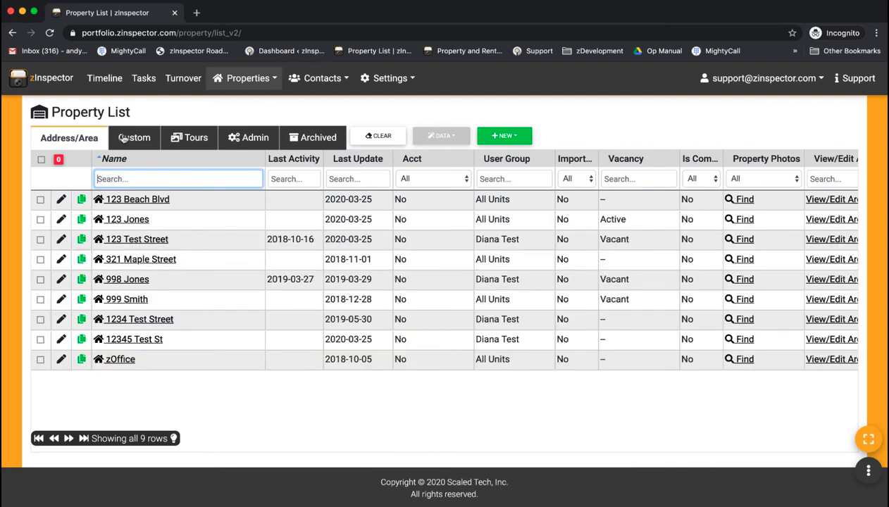
{"action": "left_click", "coordinate": [183, 78]}
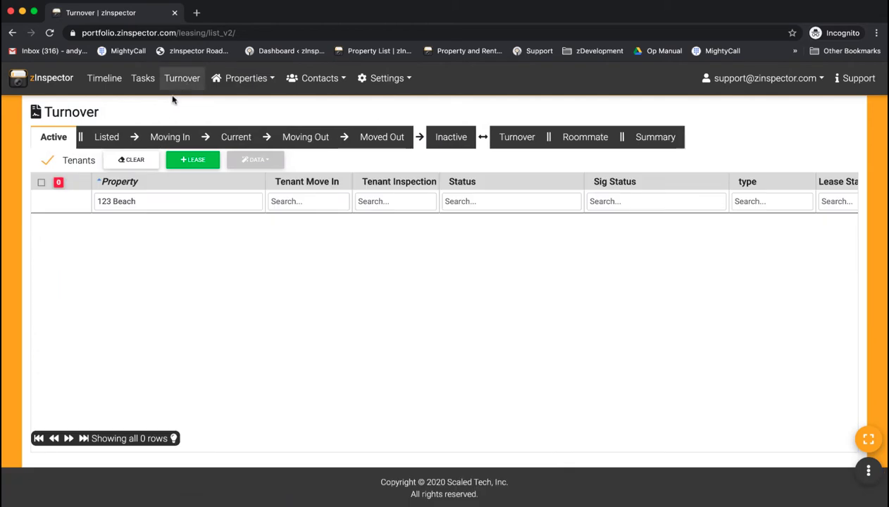
Create a new lease for 123 Beach Blvd with Lease Start March 22, 2020.
{"action": "left_click", "coordinate": [138, 160]}
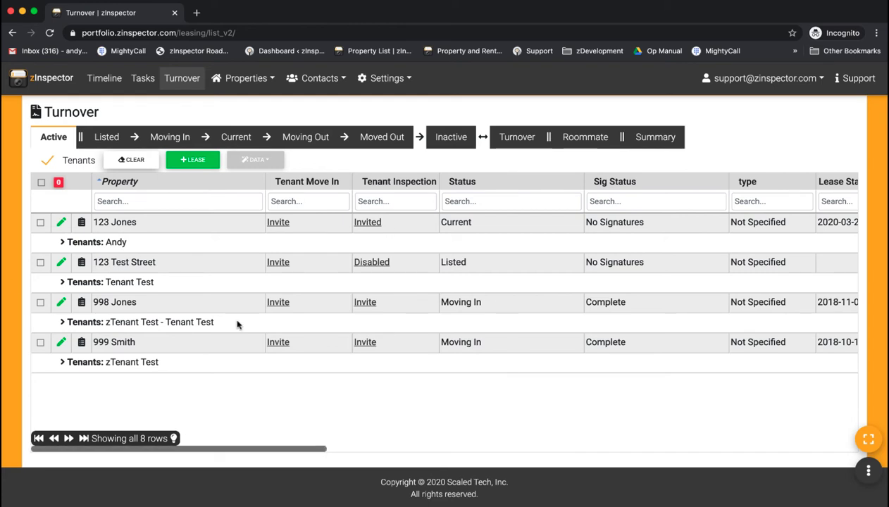
{"action": "left_click", "coordinate": [188, 160]}
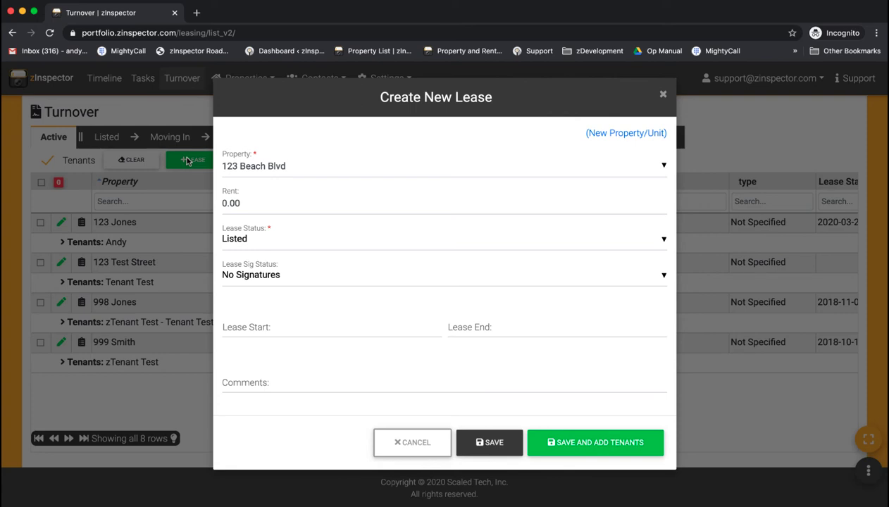
{"action": "left_click", "coordinate": [255, 167]}
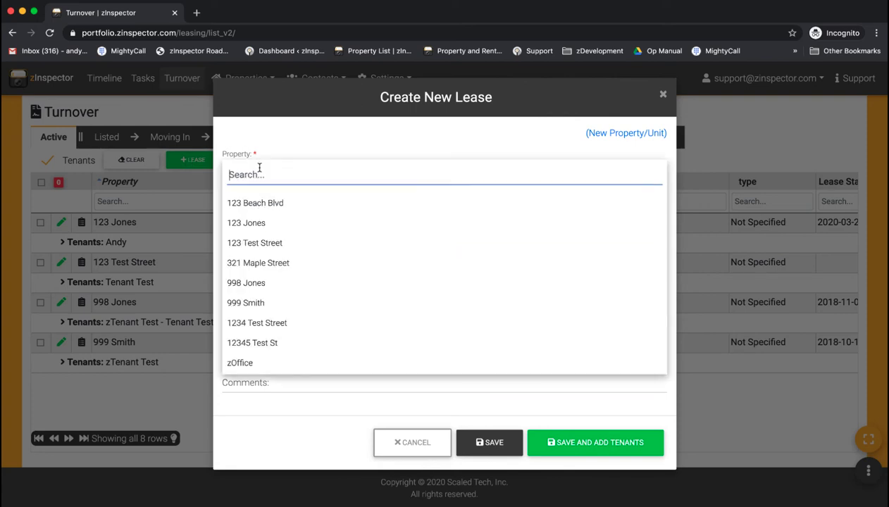
{"action": "left_click", "coordinate": [273, 205]}
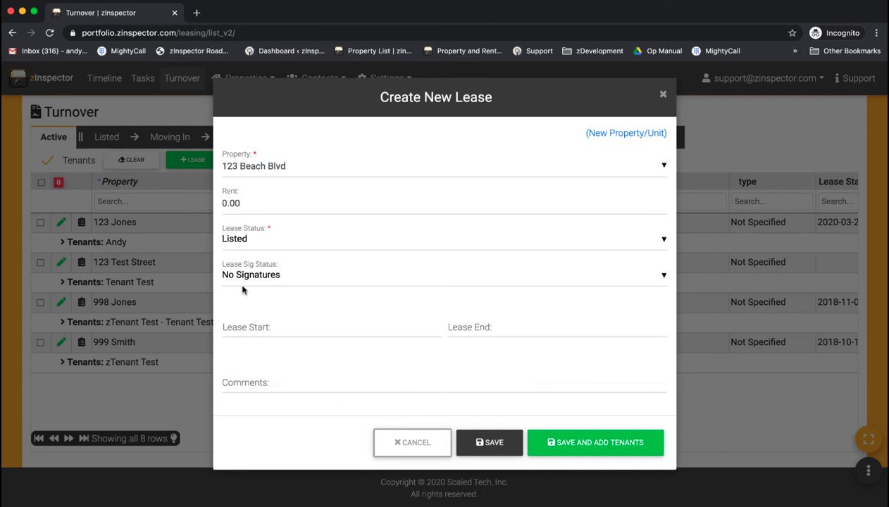
{"action": "left_click", "coordinate": [244, 326]}
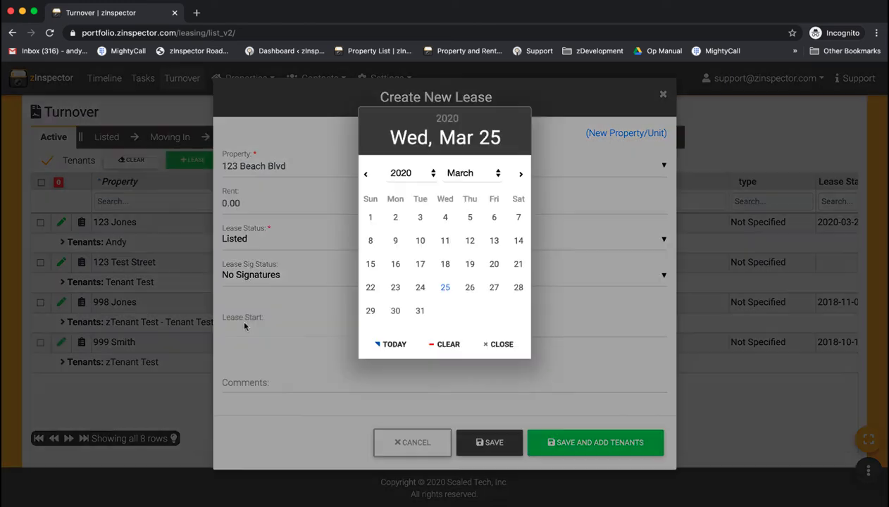
{"action": "left_click", "coordinate": [368, 287]}
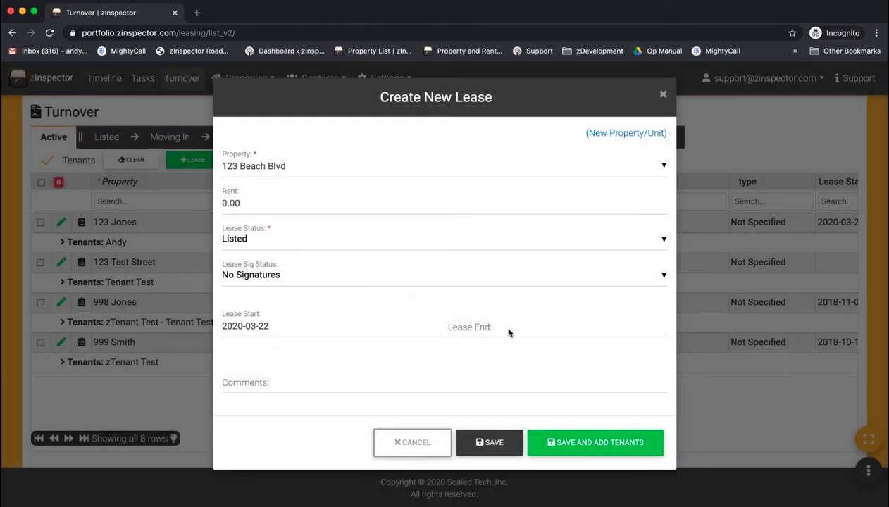
Add a new tenant to the lease with the tenant's first name and e-mail address.
{"action": "left_click", "coordinate": [592, 444]}
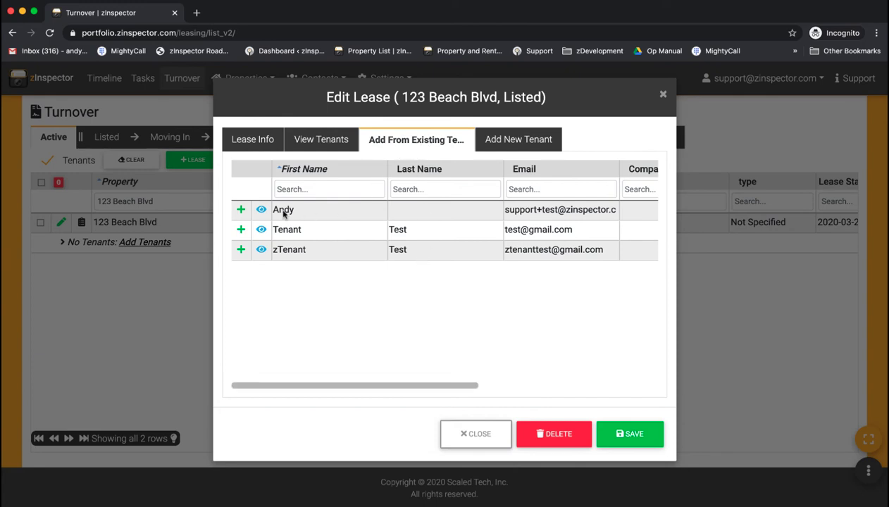
{"action": "left_click", "coordinate": [505, 143]}
{"action": "left_click", "coordinate": [255, 243]}
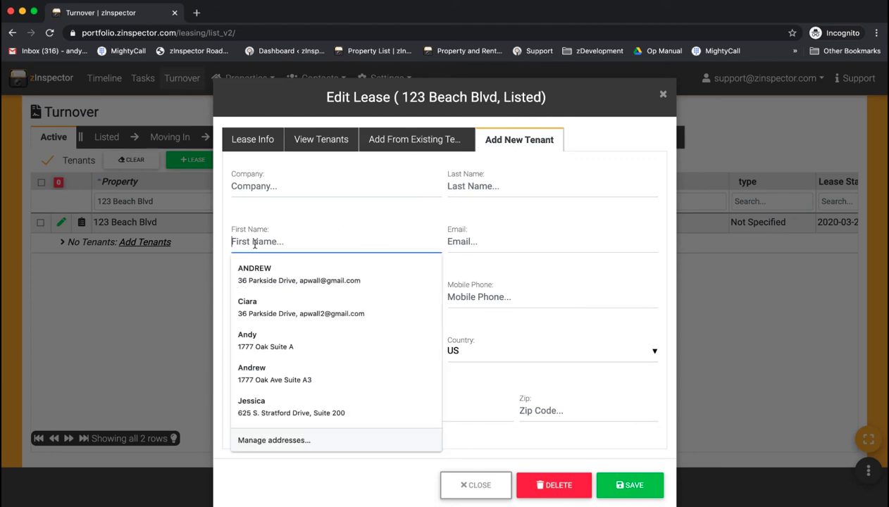
{"action": "type", "text": "Beac"}
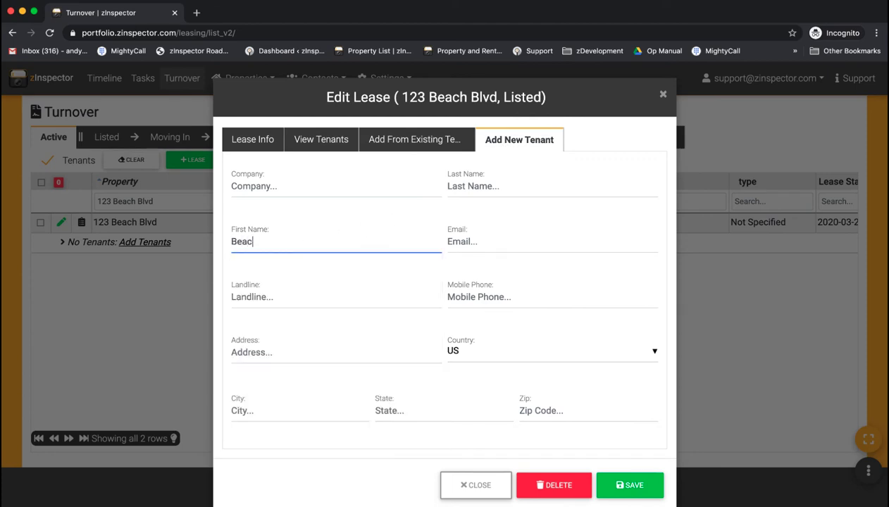
{"action": "type", "text": "h-Tenant"}
{"action": "left_click", "coordinate": [462, 242]}
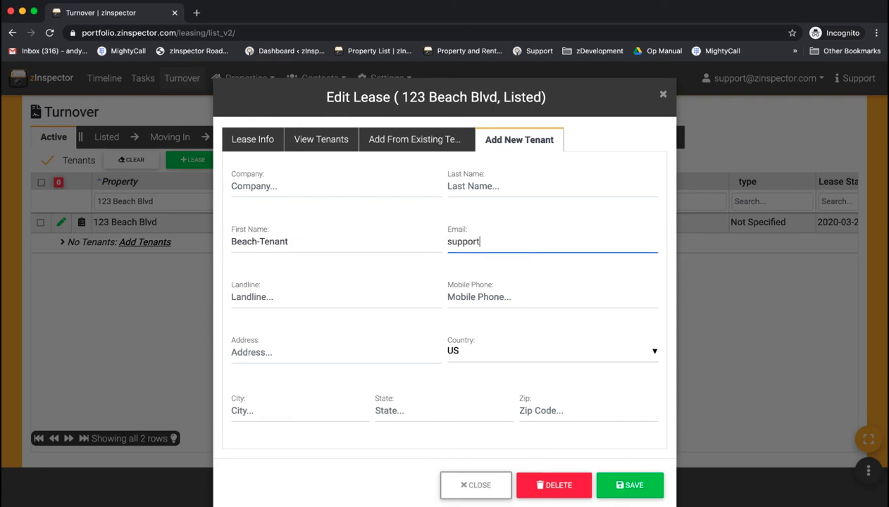
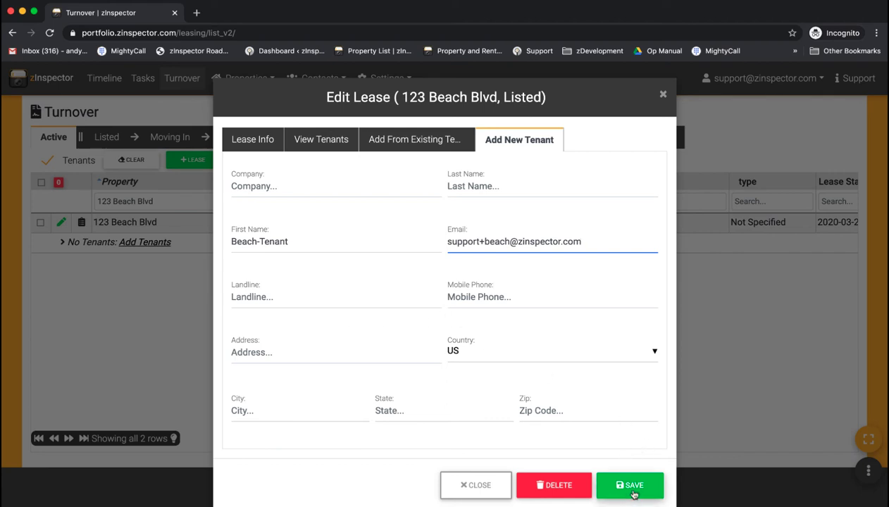
{"action": "left_click", "coordinate": [633, 493]}
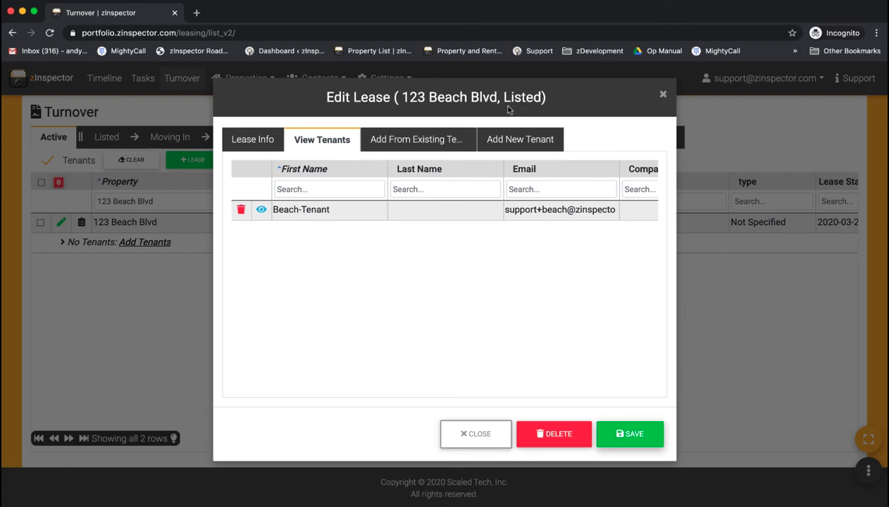
Review the lease details and save the lease.
{"action": "left_click", "coordinate": [255, 139]}
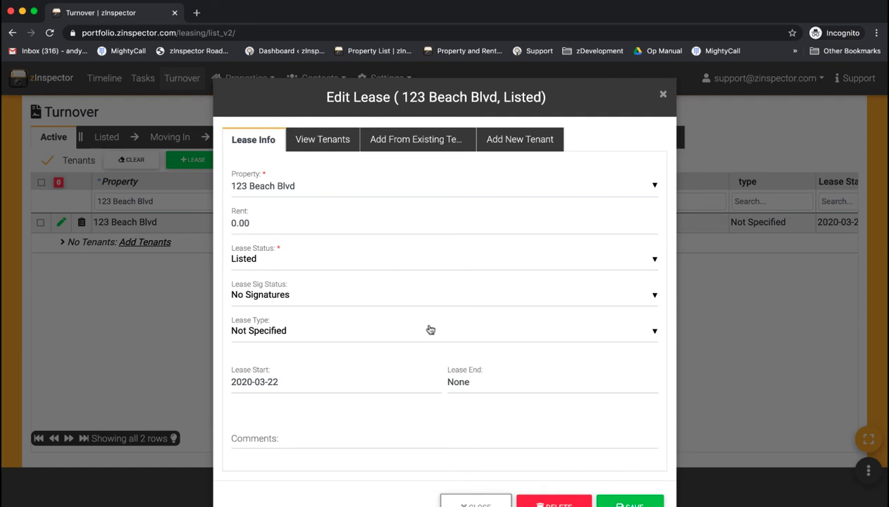
{"action": "scroll", "coordinate": [429, 329], "scroll_direction": "down", "scroll_amount": 1}
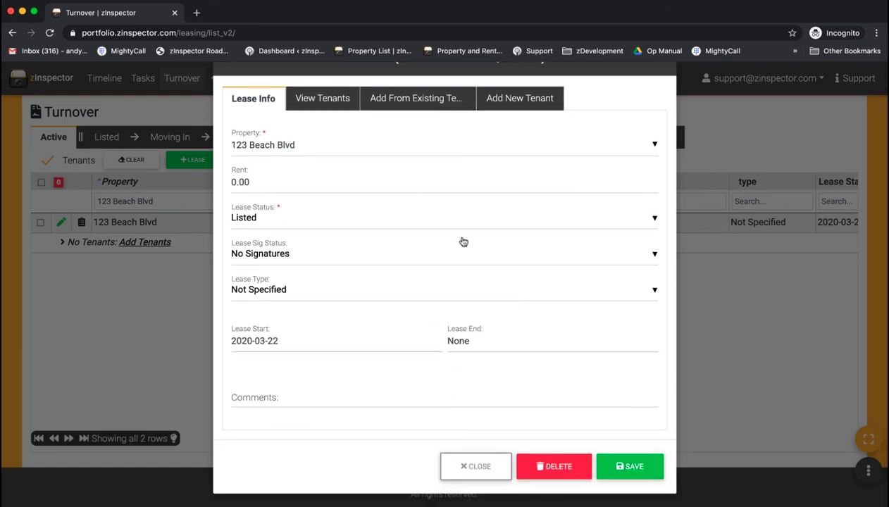
{"action": "left_click", "coordinate": [627, 468]}
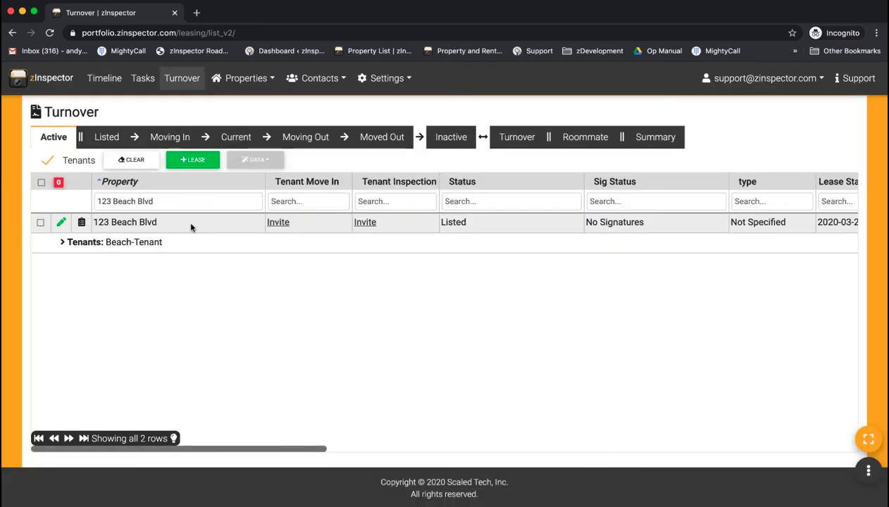
Clear the property filter and toggle the Tenants rows off and back on.
{"action": "left_click", "coordinate": [127, 162]}
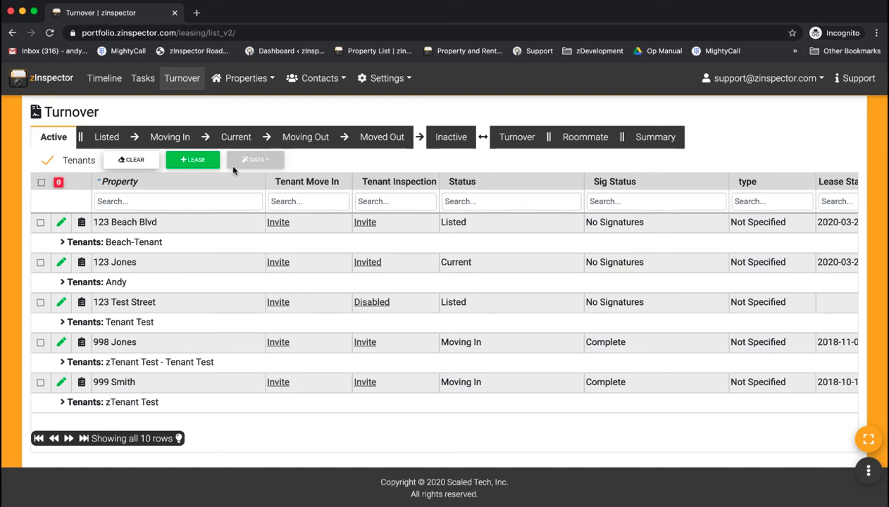
{"action": "left_click", "coordinate": [49, 162]}
{"action": "left_click", "coordinate": [49, 162]}
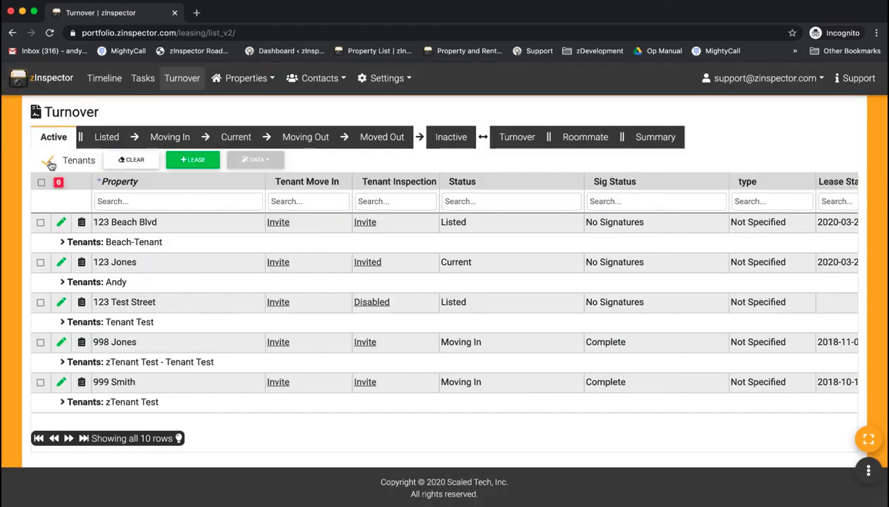
{"action": "left_click", "coordinate": [49, 162]}
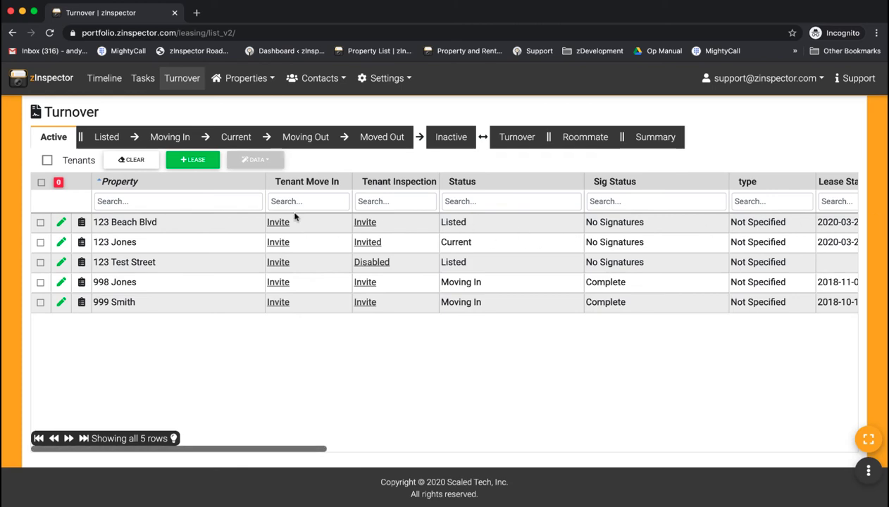
{"action": "left_click", "coordinate": [47, 161]}
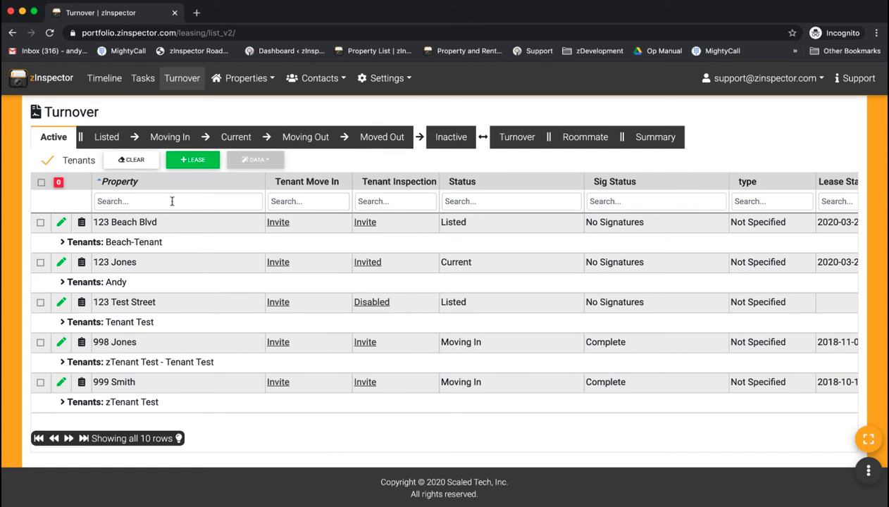
Try the Property search box with '12' and 'be', clearing it each time.
{"action": "left_click", "coordinate": [227, 205]}
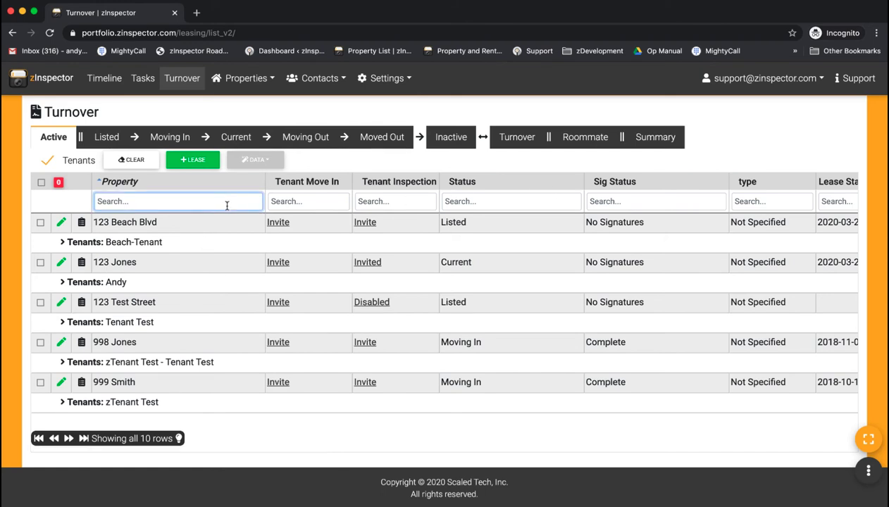
{"action": "type", "text": "12"}
{"action": "key", "text": "BackSpace"}
{"action": "key", "text": "BackSpace"}
{"action": "type", "text": "be"}
{"action": "key", "text": "BackSpace"}
{"action": "key", "text": "BackSpace"}
Invite the 123 Beach Blvd tenant using the Tenant Periodic Inspection template.
{"action": "left_click", "coordinate": [366, 223]}
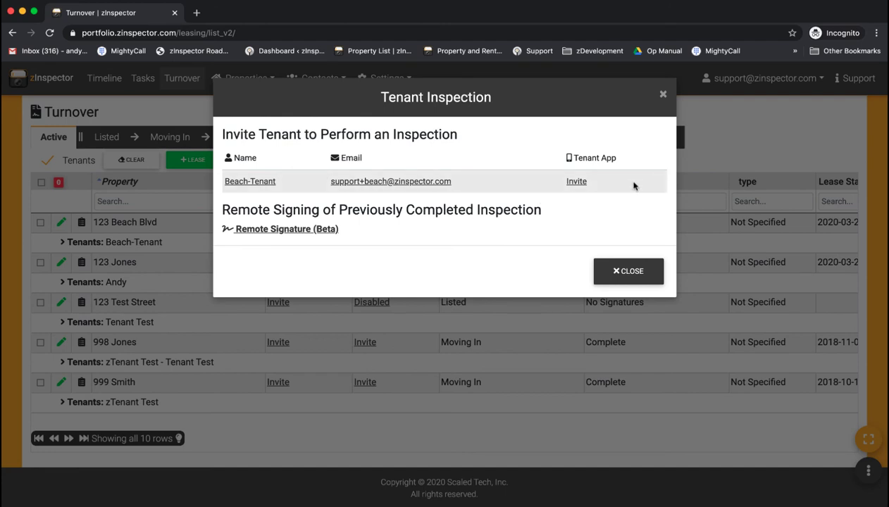
{"action": "left_click_drag", "start_coordinate": [627, 184], "coordinate": [224, 179]}
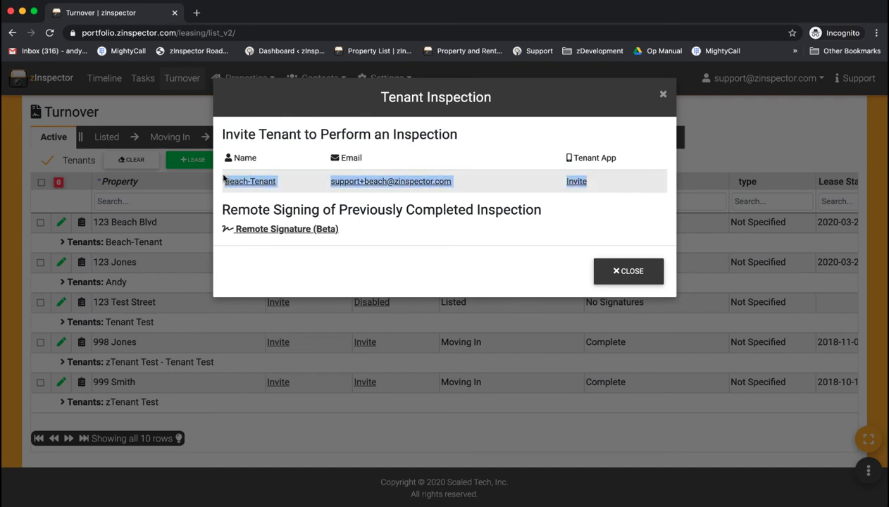
{"action": "left_click", "coordinate": [574, 183]}
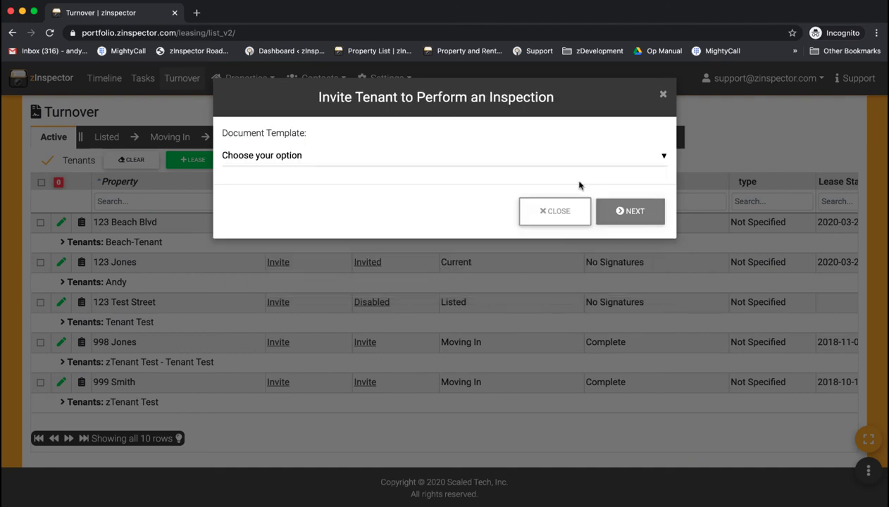
{"action": "left_click", "coordinate": [262, 158]}
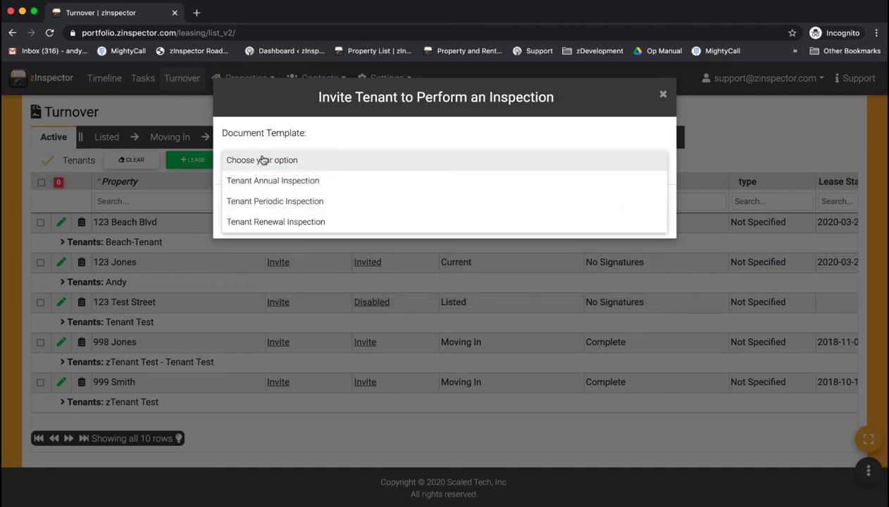
{"action": "left_click", "coordinate": [284, 202]}
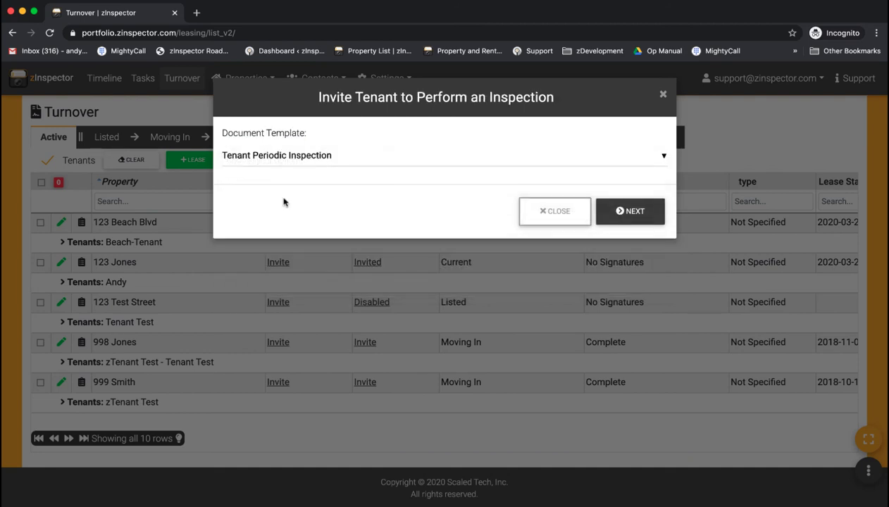
{"action": "left_click", "coordinate": [624, 209]}
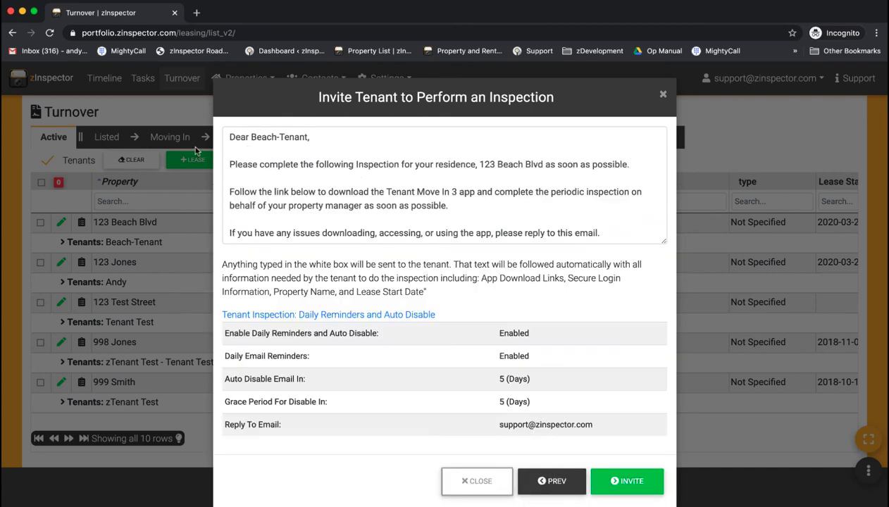
Review the invitation message and send the inspection invitation.
{"action": "left_click_drag", "start_coordinate": [239, 150], "coordinate": [398, 233]}
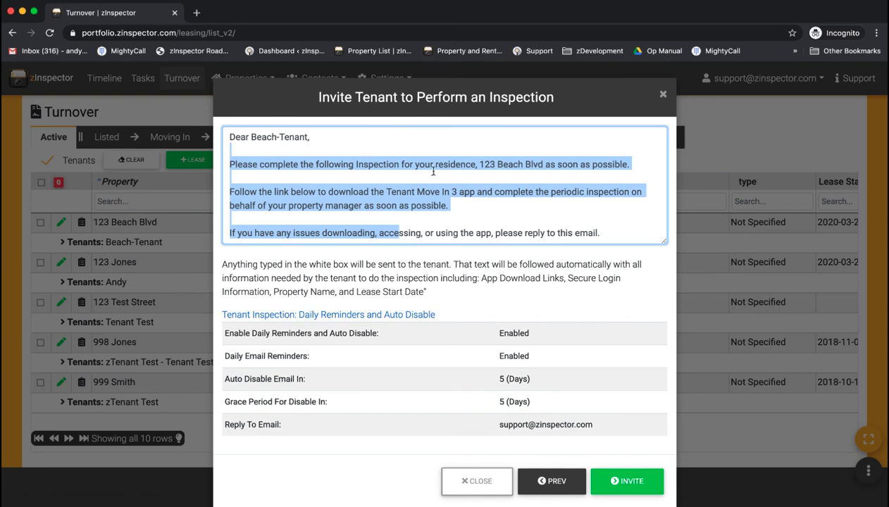
{"action": "left_click", "coordinate": [408, 268]}
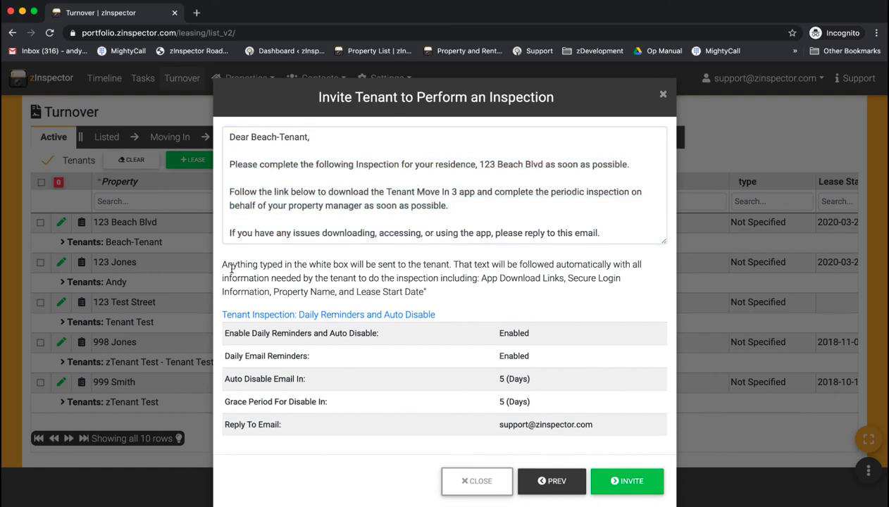
{"action": "left_click_drag", "start_coordinate": [230, 267], "coordinate": [482, 294]}
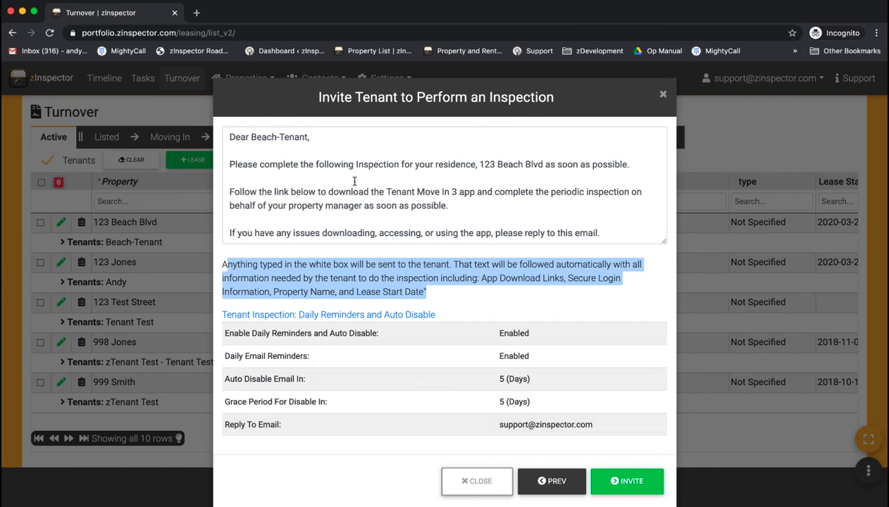
{"action": "left_click", "coordinate": [624, 479]}
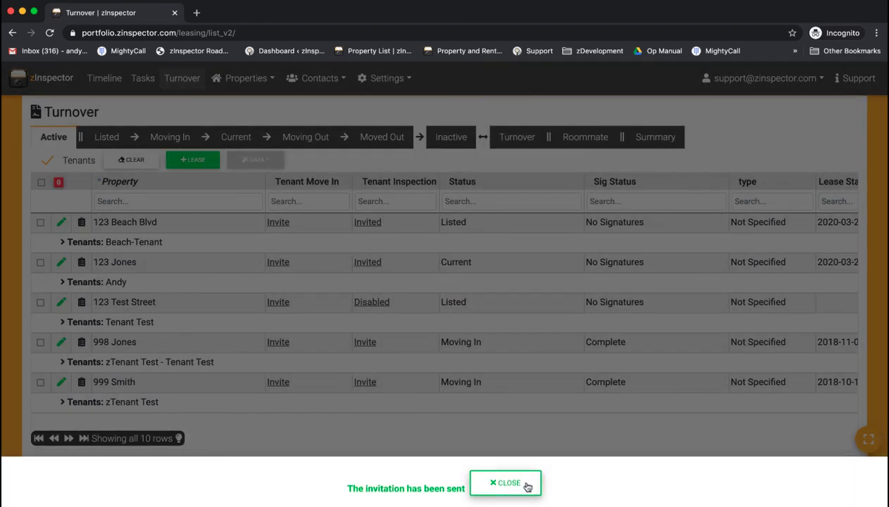
Close the confirmation and briefly filter Tenant Inspection by 'Invited', then clear it.
{"action": "left_click", "coordinate": [519, 477]}
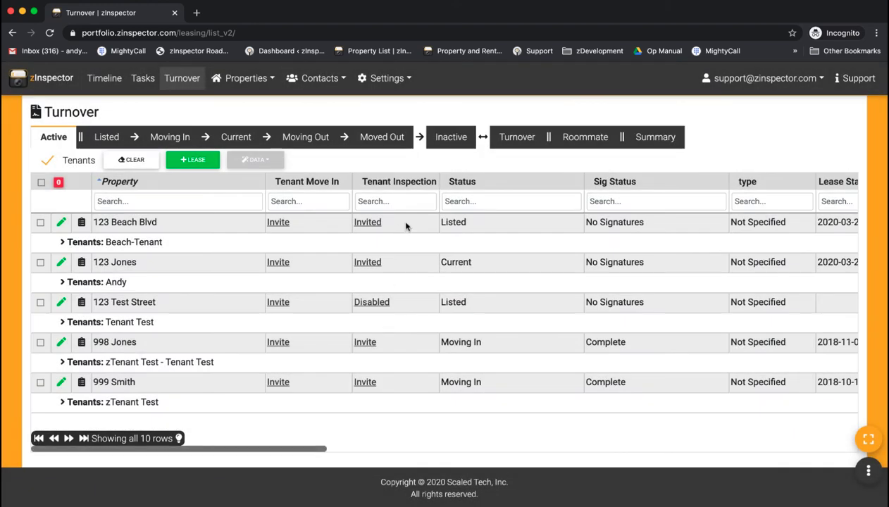
{"action": "left_click", "coordinate": [376, 201]}
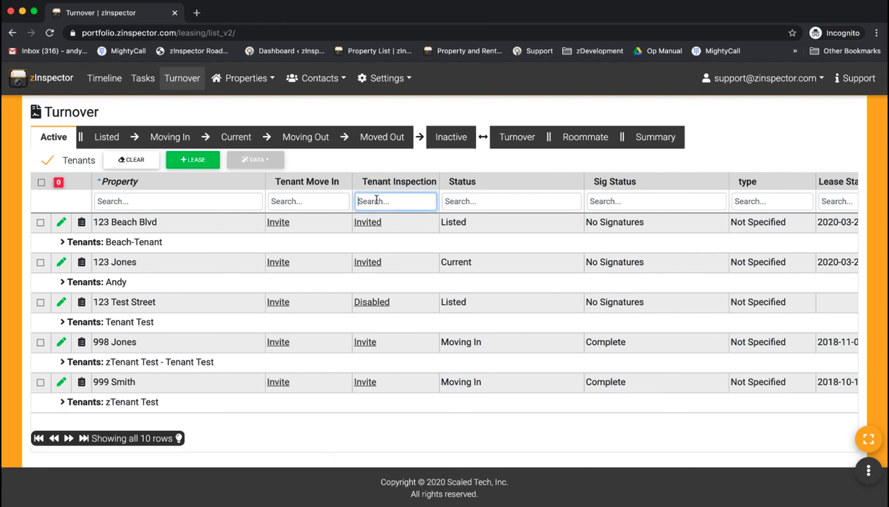
{"action": "type", "text": "Invited"}
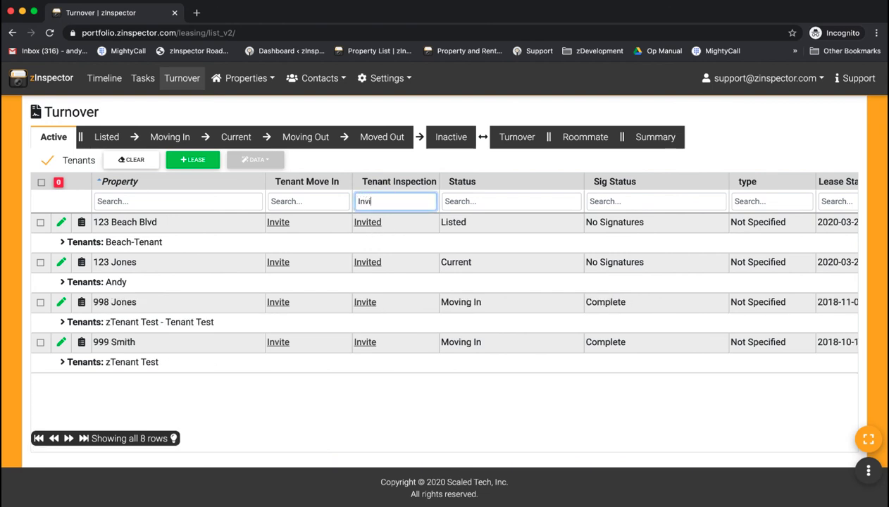
{"action": "key", "text": "BackSpace"}
{"action": "key", "text": "BackSpace"}
{"action": "key", "text": "BackSpace"}
{"action": "key", "text": "BackSpace"}
{"action": "key", "text": "BackSpace"}
{"action": "key", "text": "BackSpace"}
{"action": "key", "text": "BackSpace"}
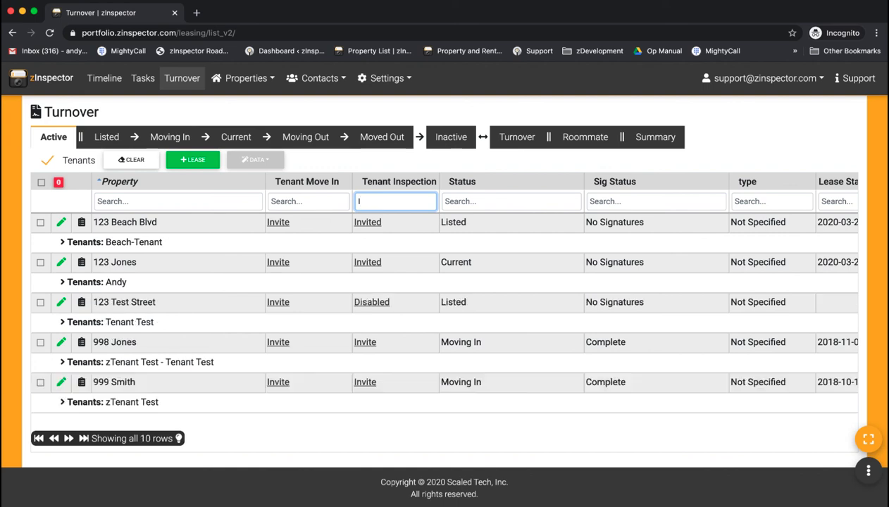